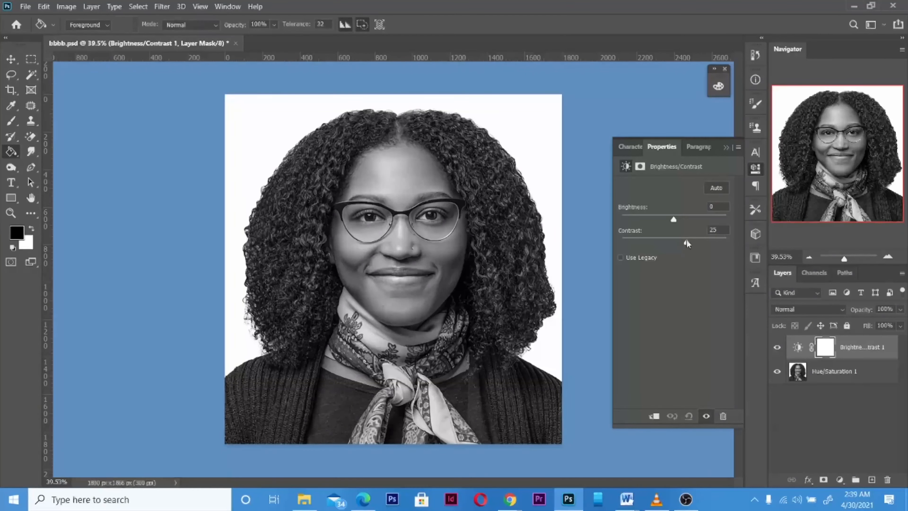
Set the Brightness/Contrast adjustment layer to Brightness -17 and Contrast 32, then collapse its properties.
drag(686, 241, 667, 217)
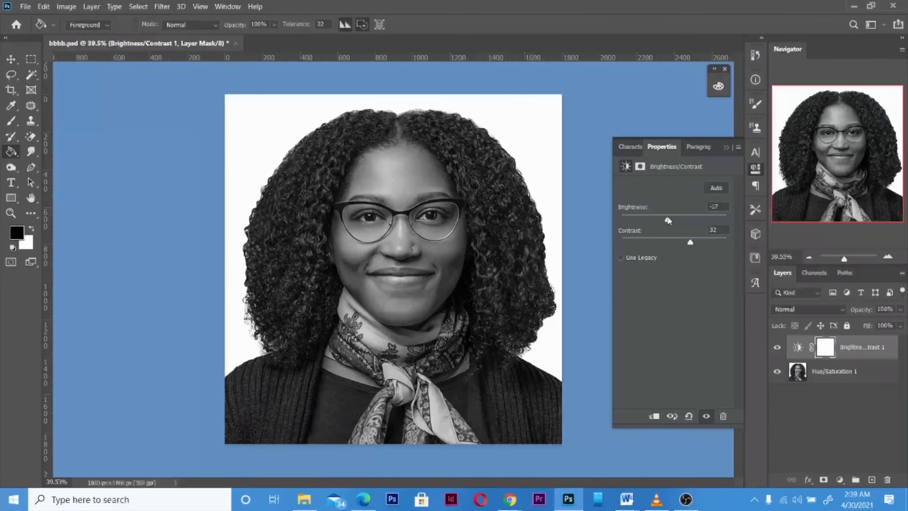
click(725, 147)
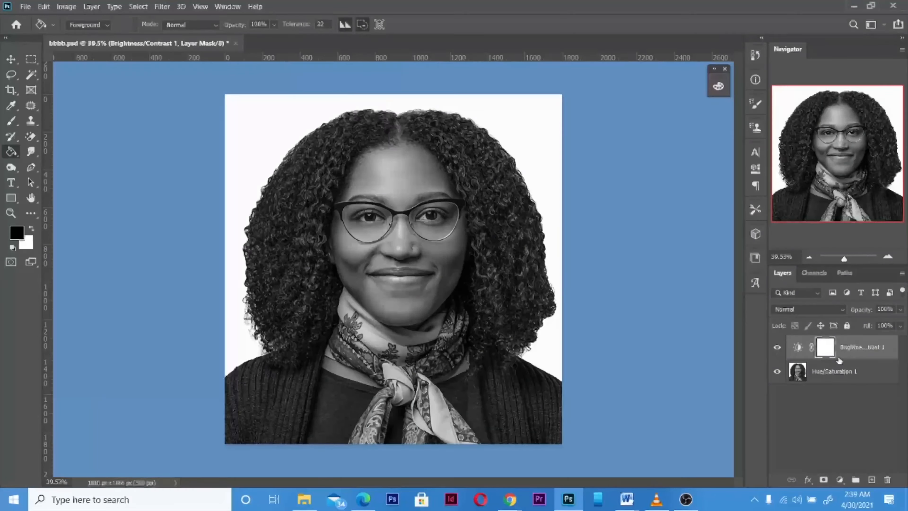
Apply a Gaussian Blur with a radius of 5.2 pixels to the Hue/Saturation 1 portrait layer.
click(842, 374)
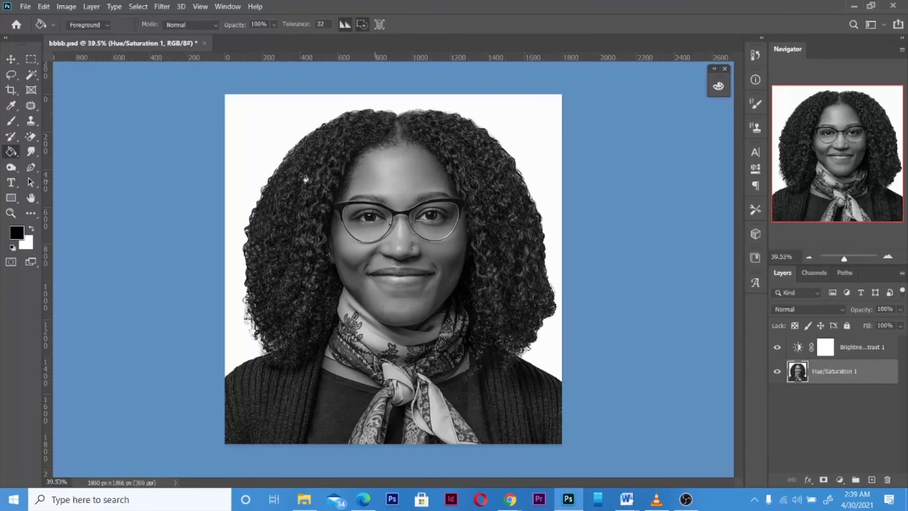
click(162, 6)
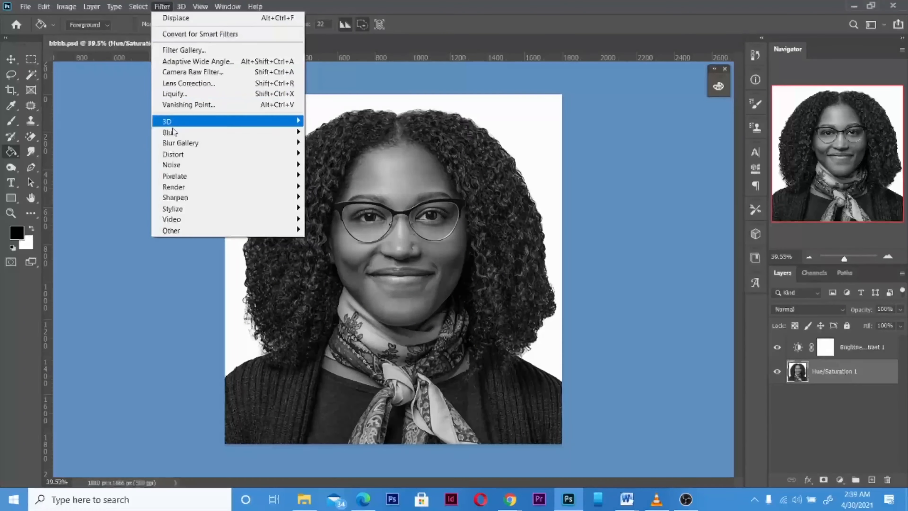
mouse_move(173, 132)
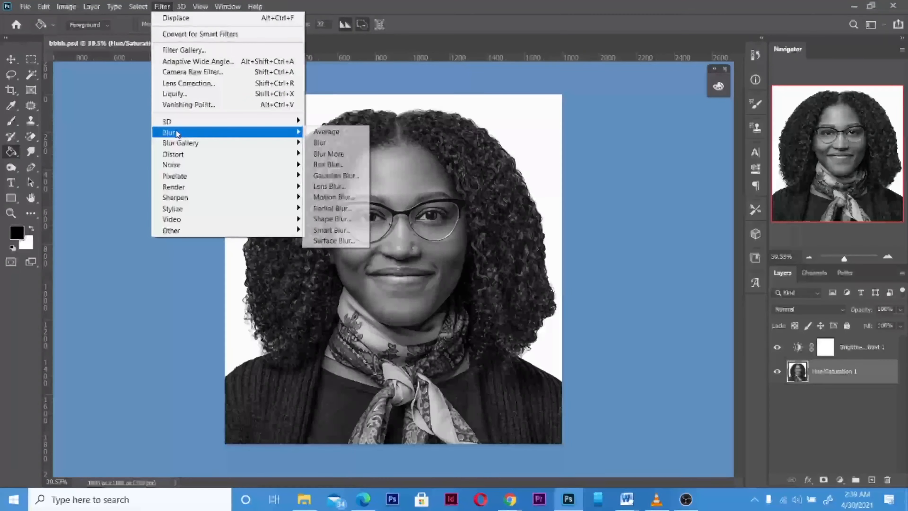
click(335, 176)
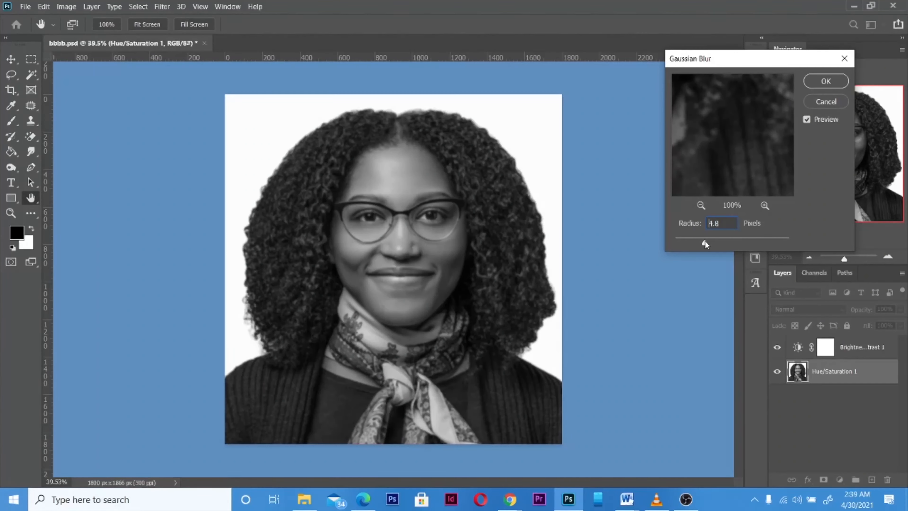
drag(705, 242, 709, 243)
click(823, 83)
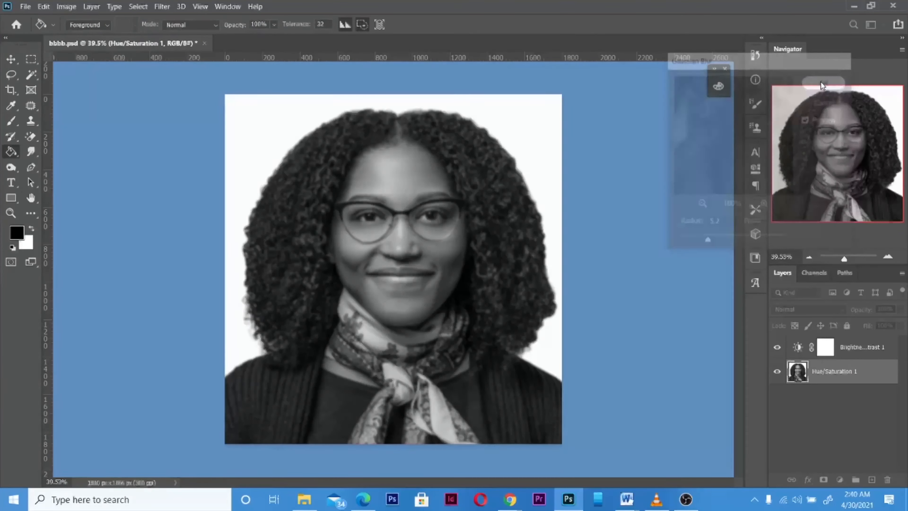
Save the blurred document on the computer as bbbb.psd in Downloads, replacing the existing file and keeping Maximize Compatibility on.
click(25, 5)
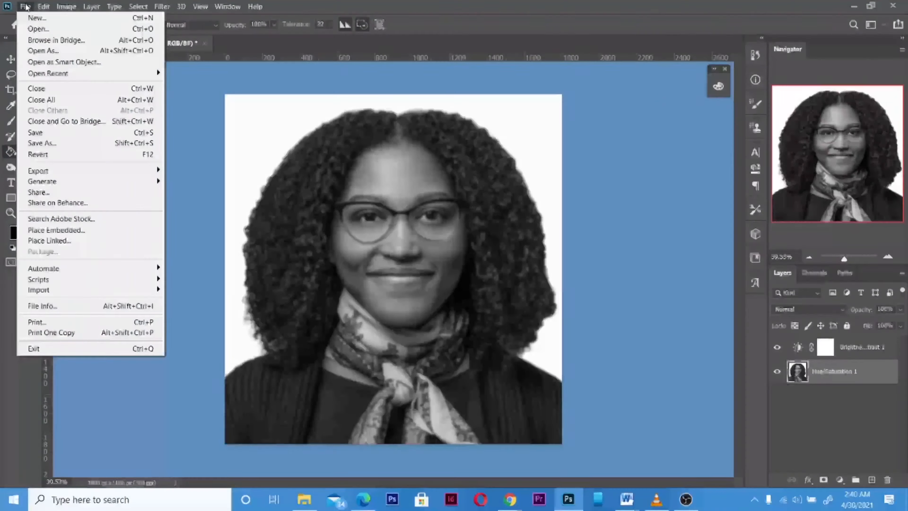
click(39, 143)
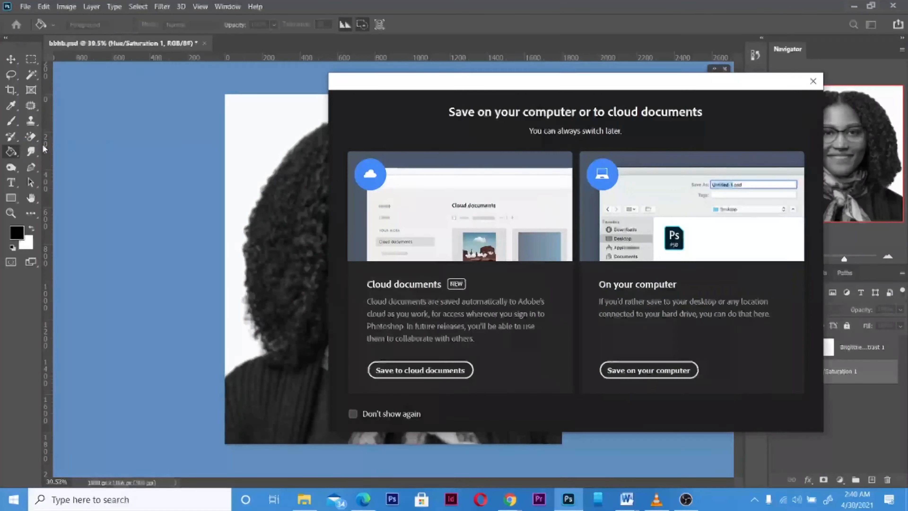
click(650, 369)
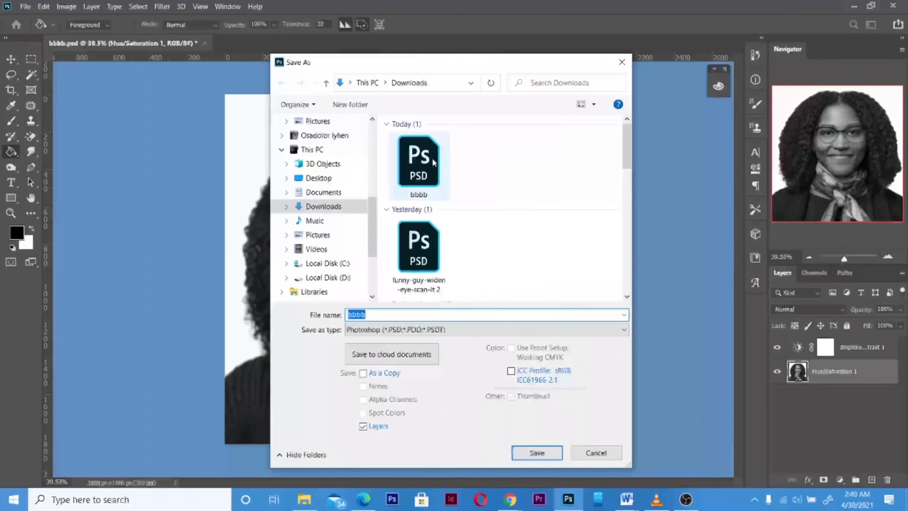
click(431, 157)
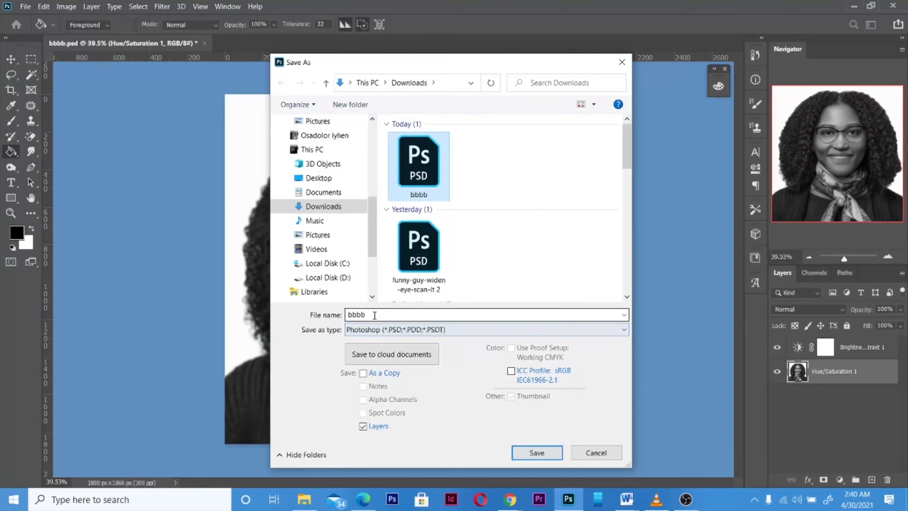
click(537, 452)
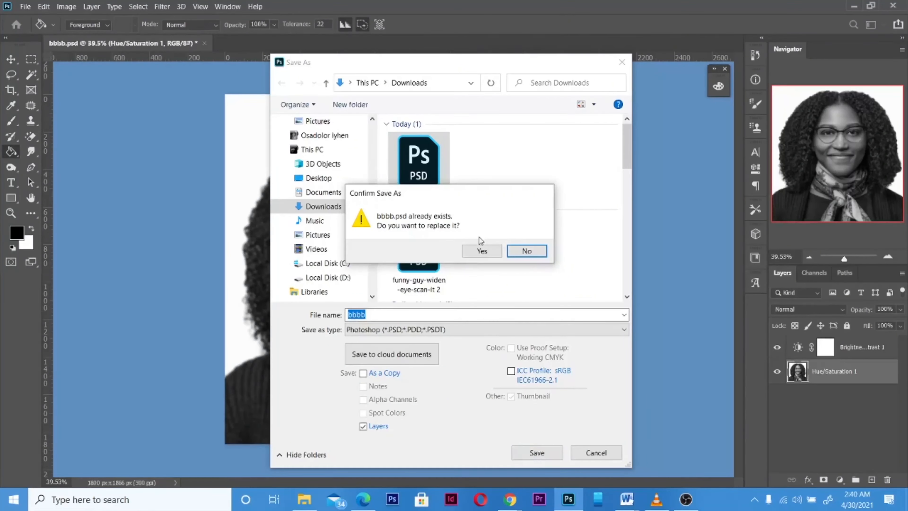
click(481, 250)
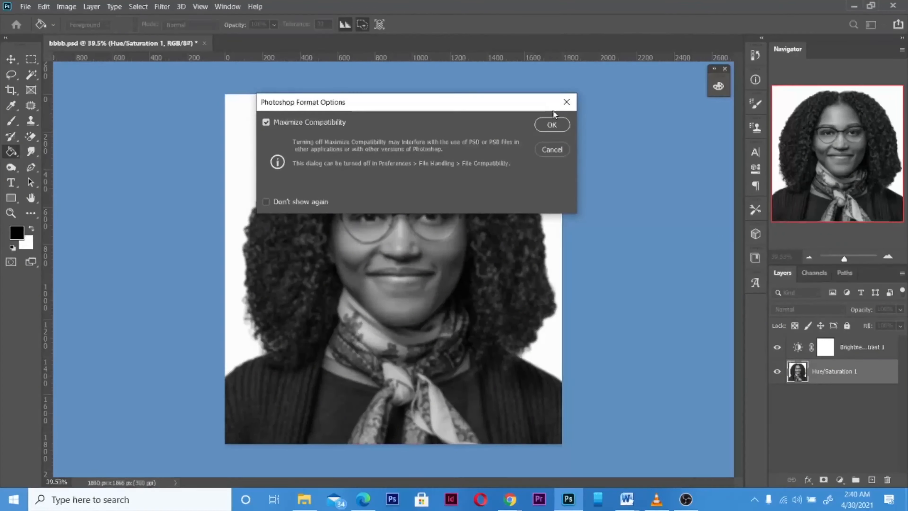
click(551, 125)
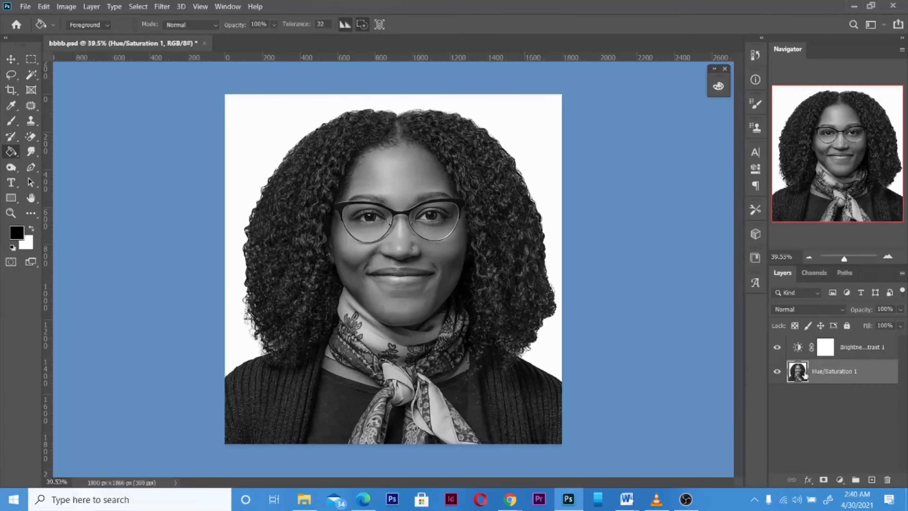
Draw a paragraph text box covering the whole portrait canvas with the Type tool.
click(10, 182)
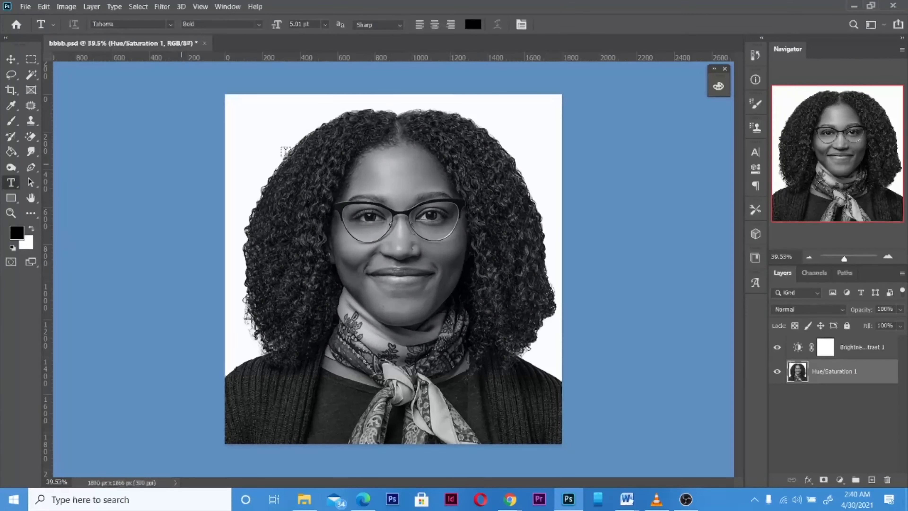
drag(224, 95, 567, 442)
Switch to Document1 in Microsoft Word and look through the selected article text on artmaking.
mouse_move(626, 499)
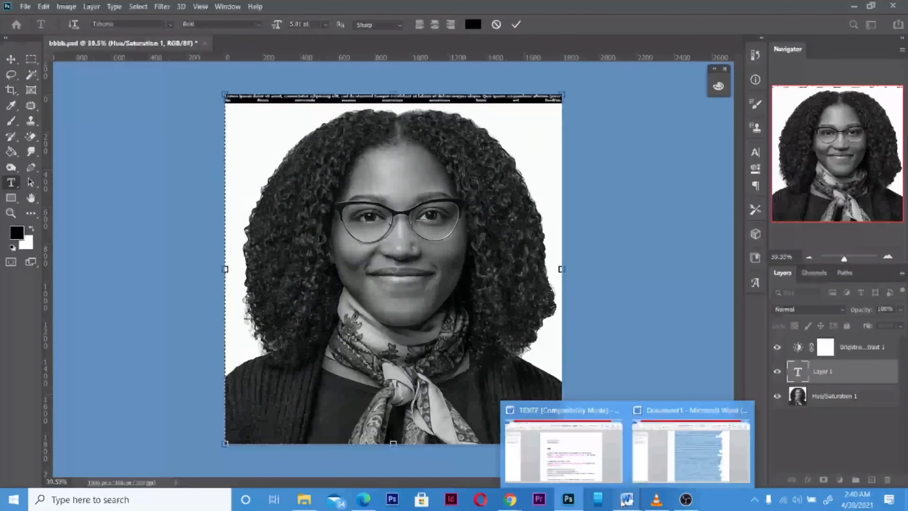
click(675, 451)
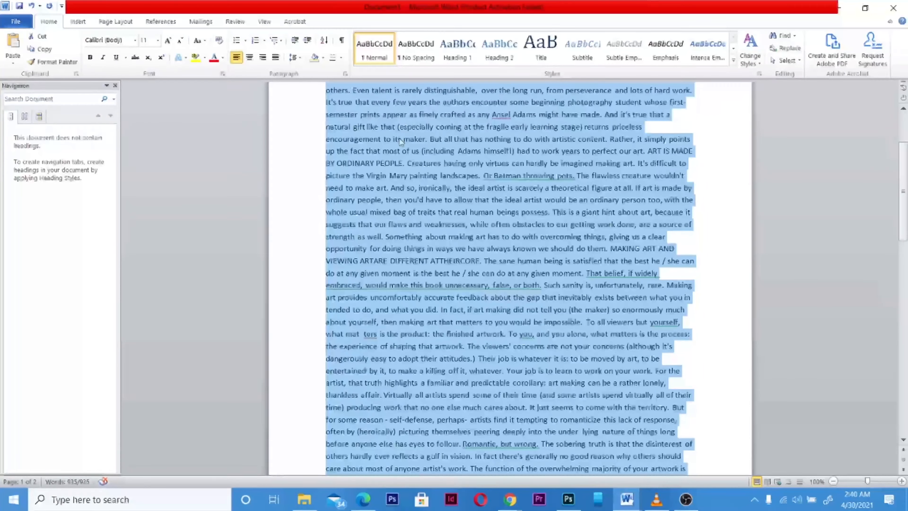
scroll(399, 138, up, 6)
scroll(408, 155, down, 6)
scroll(410, 160, down, 5)
scroll(410, 158, up, 9)
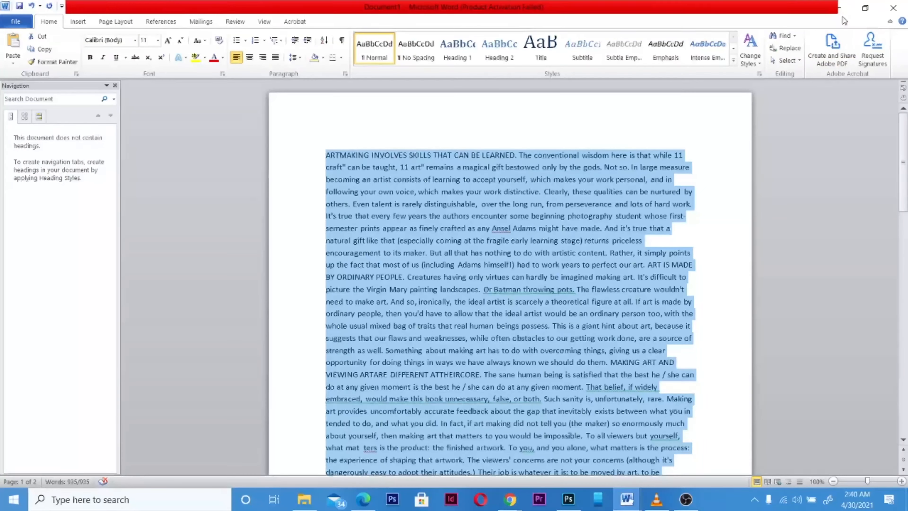
Switch back to Photoshop and paste the copied article text twice into the text box over the portrait.
click(567, 498)
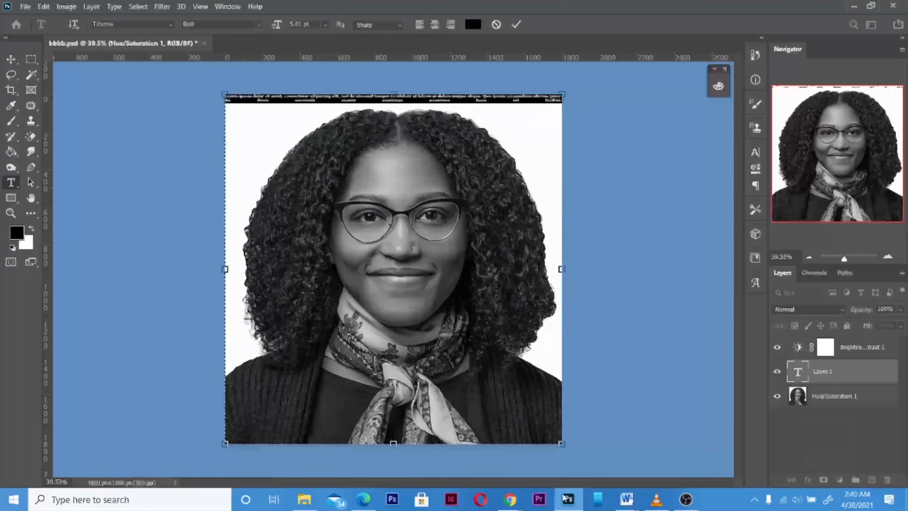
key(ctrl+v)
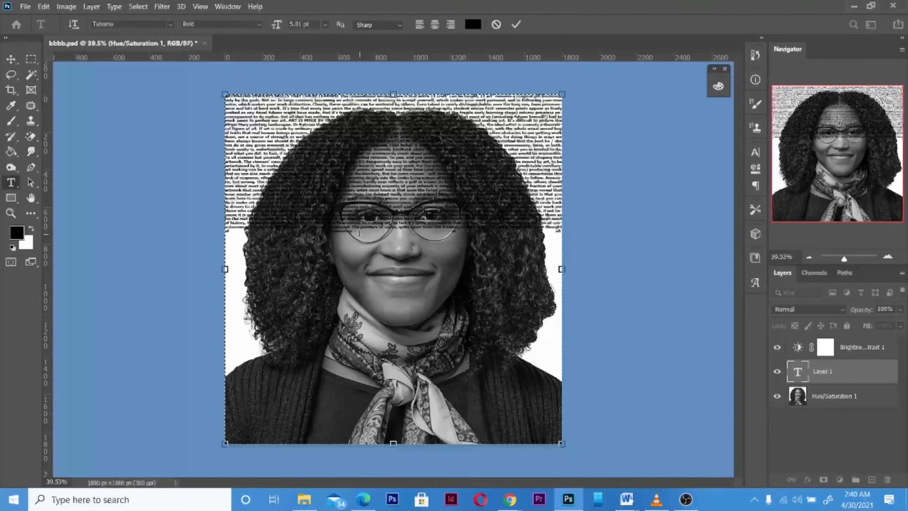
scroll(358, 233, up, 3)
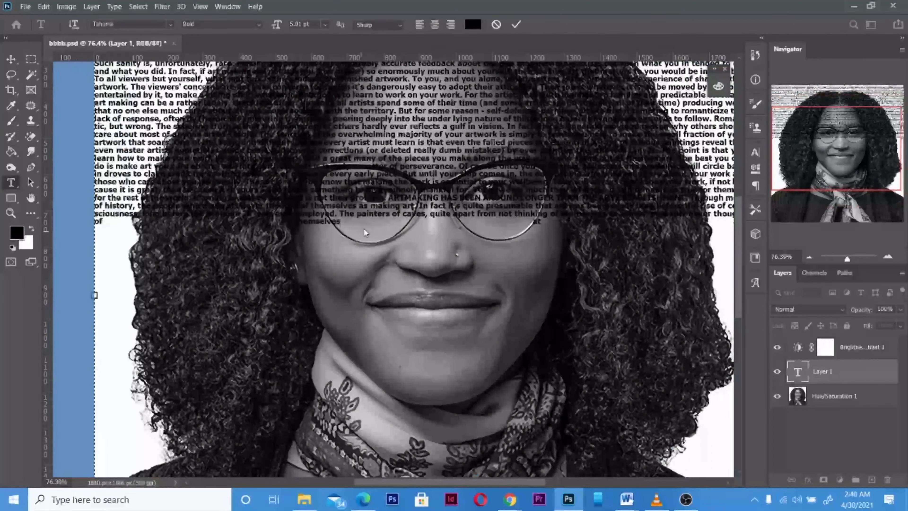
key(alt+space)
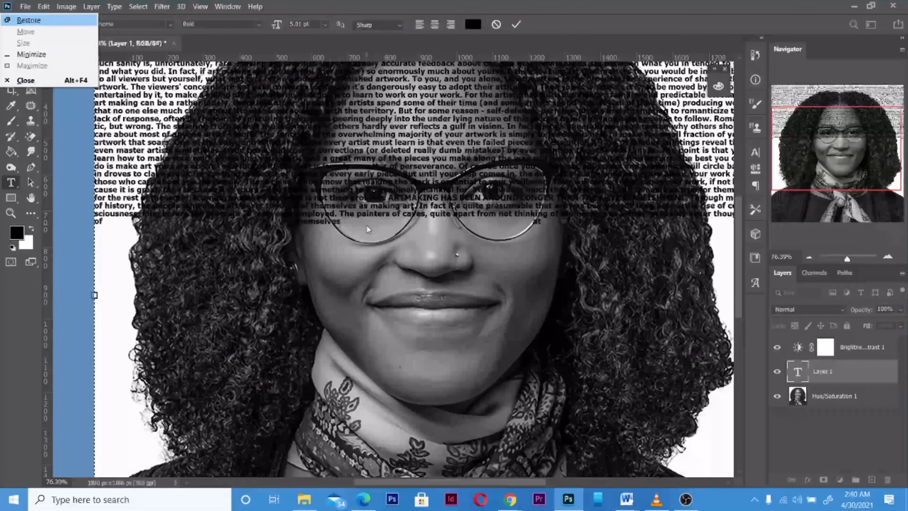
key(Escape)
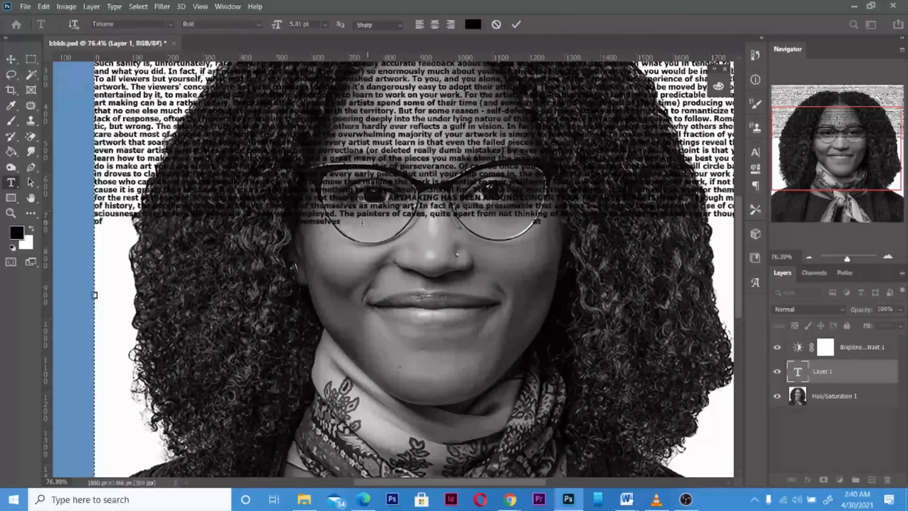
key(ctrl+v)
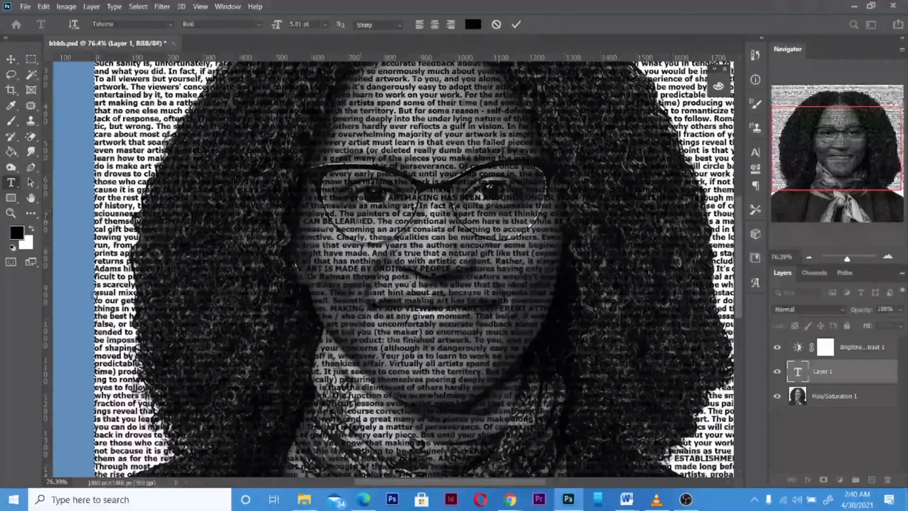
Paste the article text once more after the existing text to fill the text box to the canvas's lower edge.
scroll(361, 222, down, 3)
scroll(361, 222, down, 3)
scroll(601, 389, down, 2)
scroll(601, 389, up, 4)
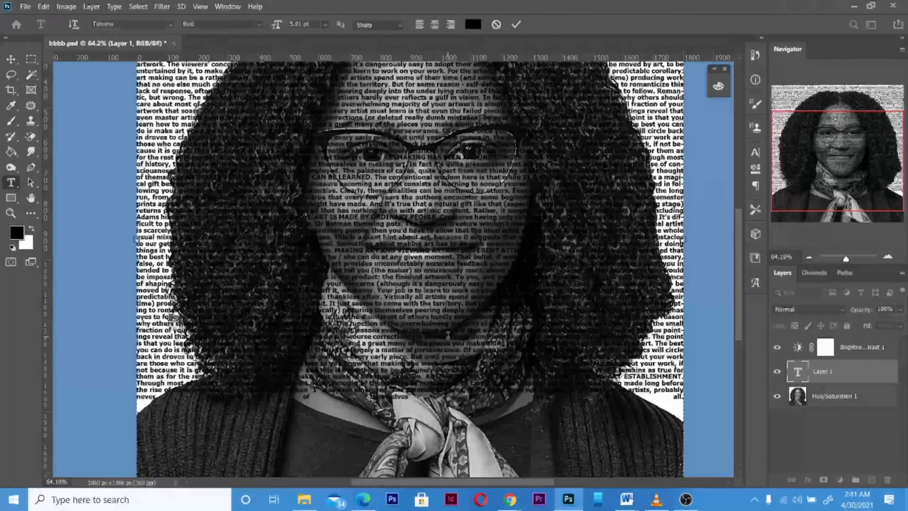
key(ctrl+v)
scroll(478, 337, down, 2)
scroll(483, 321, down, 3)
scroll(483, 320, up, 5)
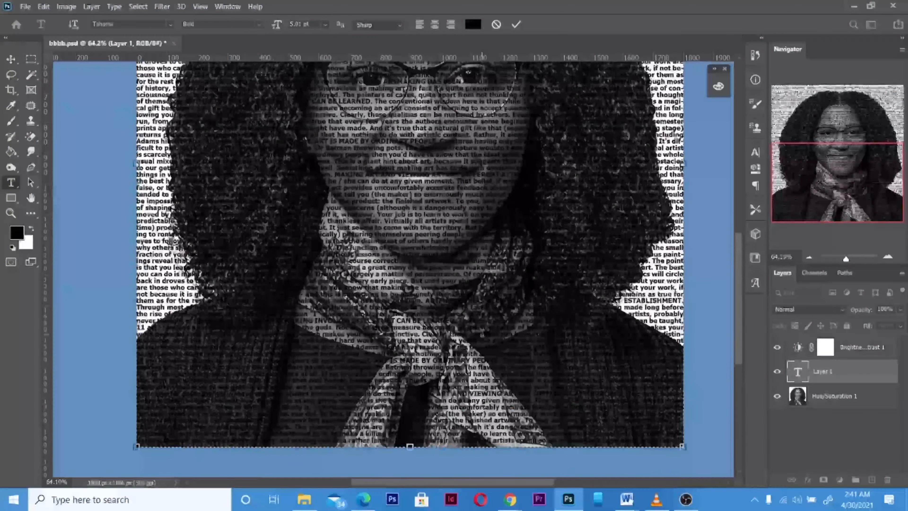
scroll(483, 321, down, 3)
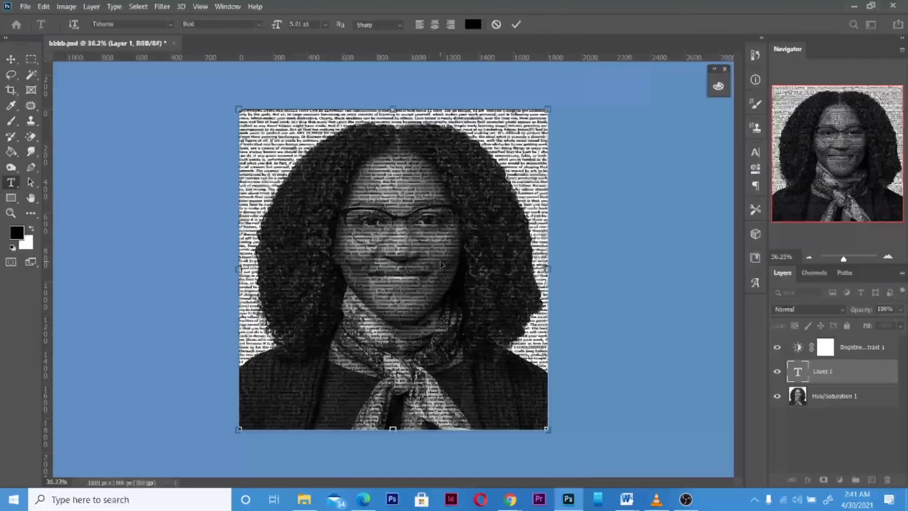
Select all the text in the text box and set its leading to 5 pt.
key(ctrl+a)
click(756, 154)
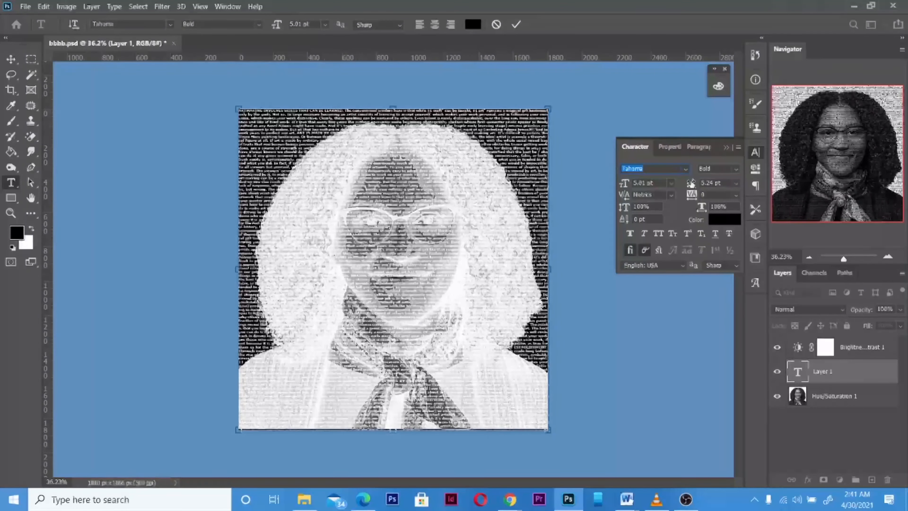
drag(691, 186, 688, 186)
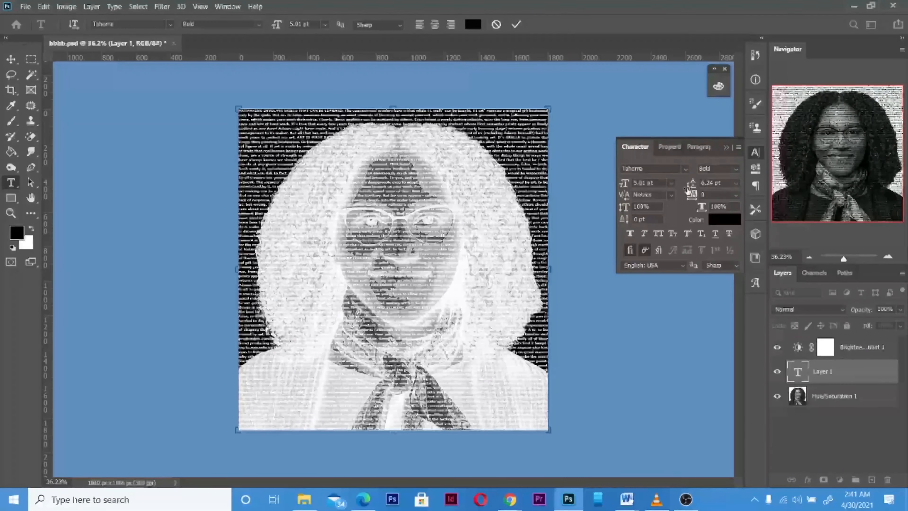
drag(691, 185, 686, 184)
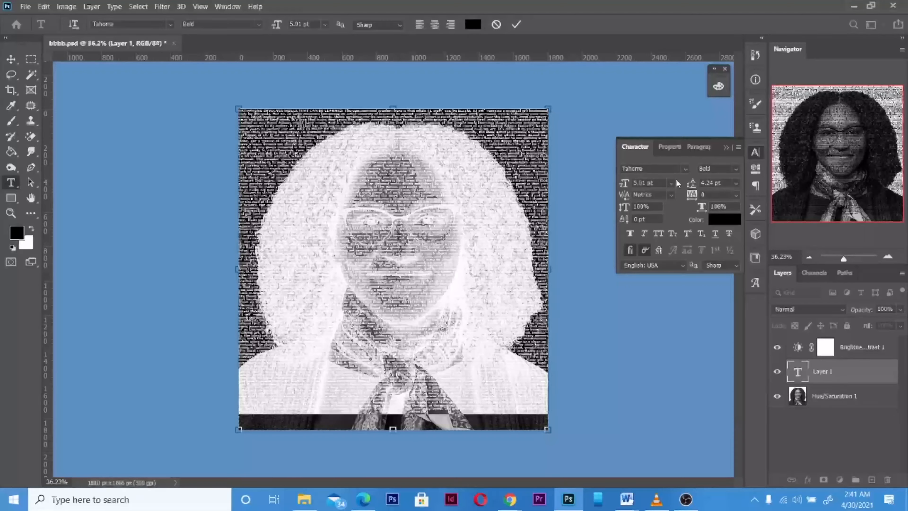
click(718, 183)
text(5)
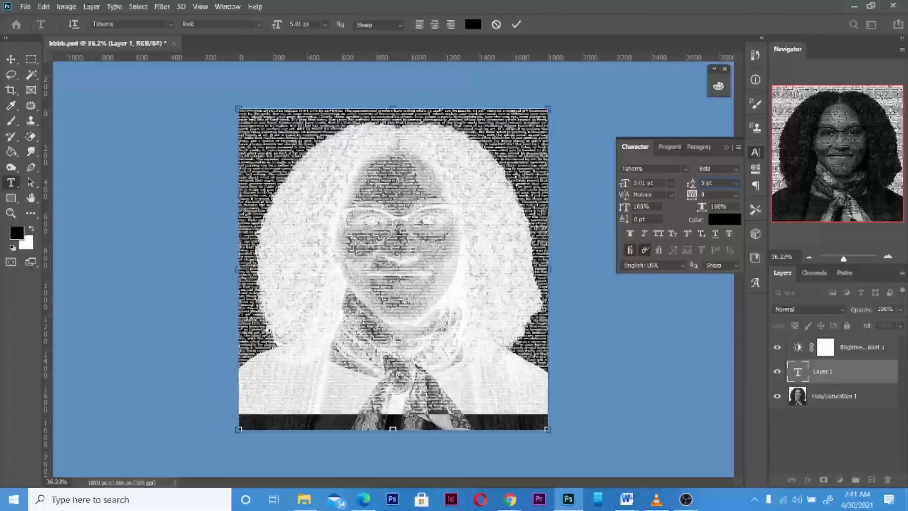
Try smaller and larger font sizes for the selected article text, ranging from 2.01 pt to 8.01 pt.
click(625, 184)
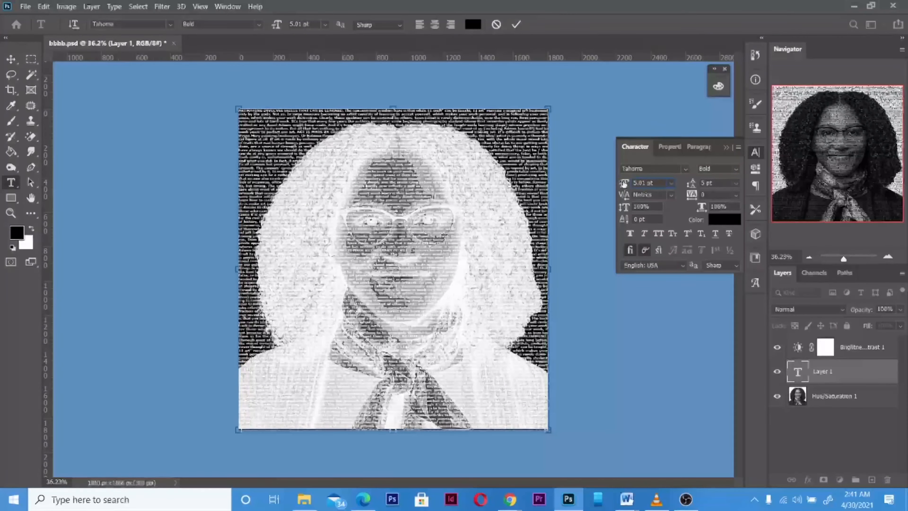
key(Down)
key(Down)
key(Down)
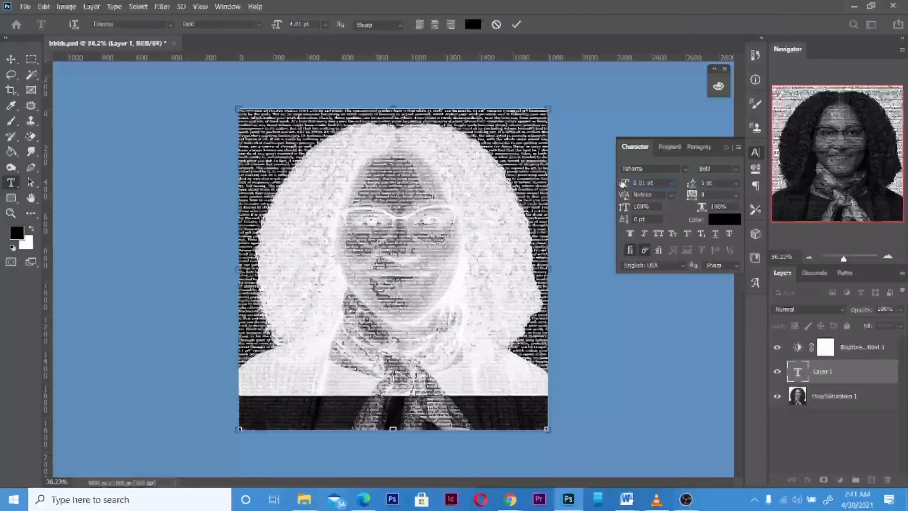
key(Up)
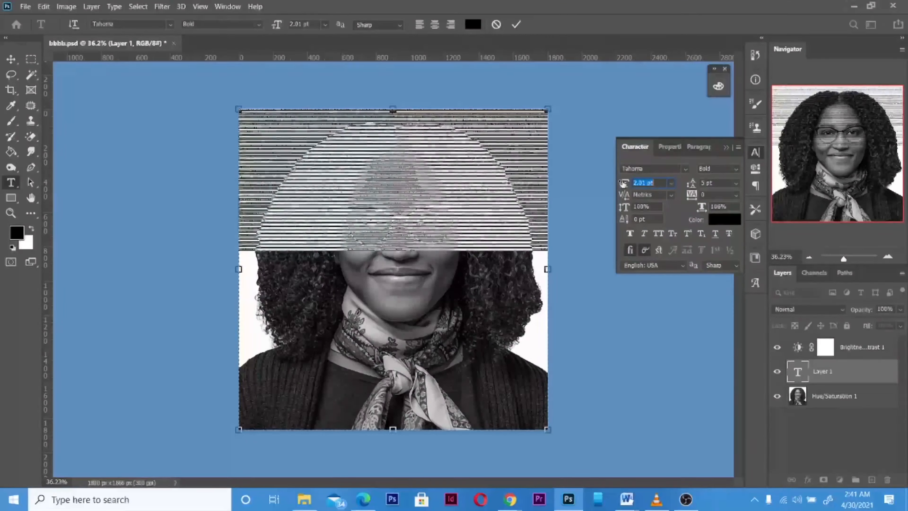
key(Up)
key(Up)
key(Up)
key(Up)
key(Up)
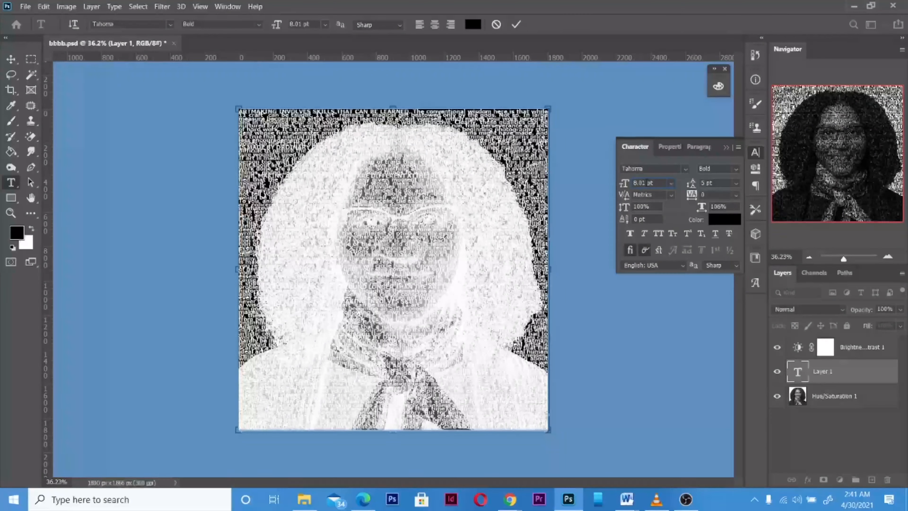
text(8)
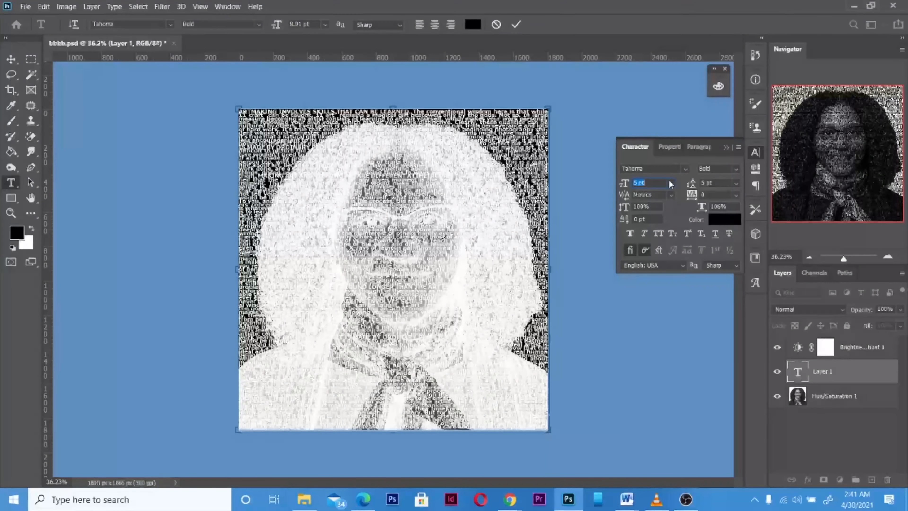
Set the font size of the selected article text to 6 pt.
click(643, 182)
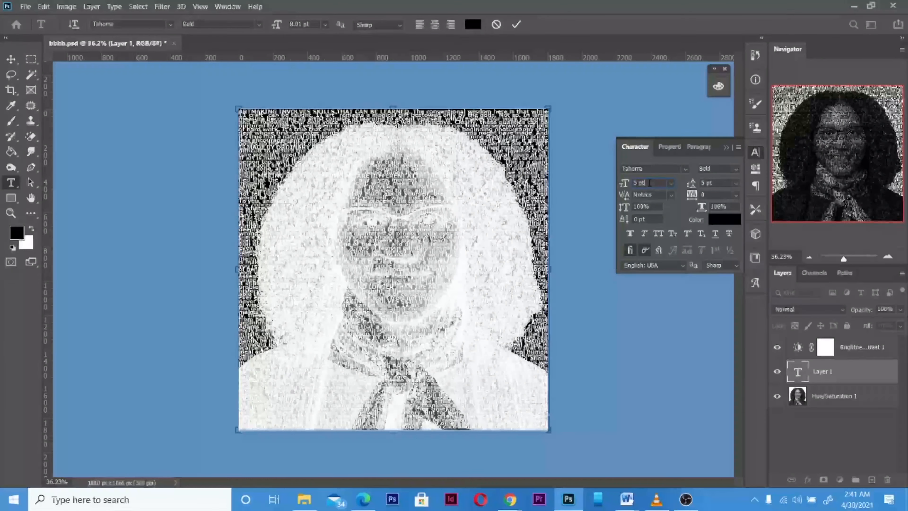
drag(652, 183, 608, 183)
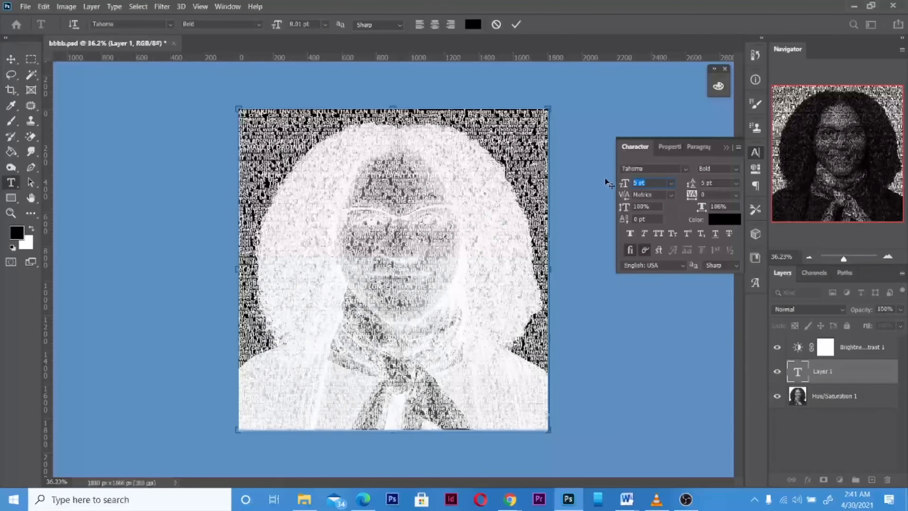
text(6)
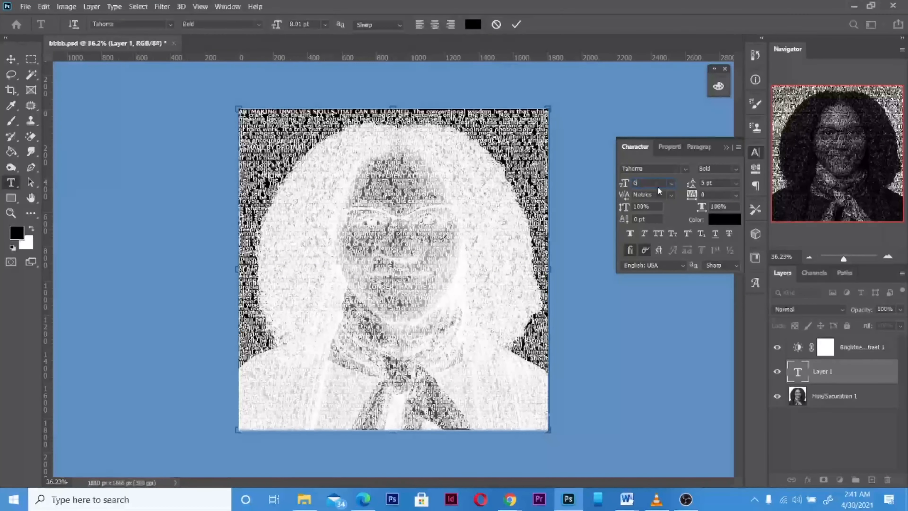
key(Return)
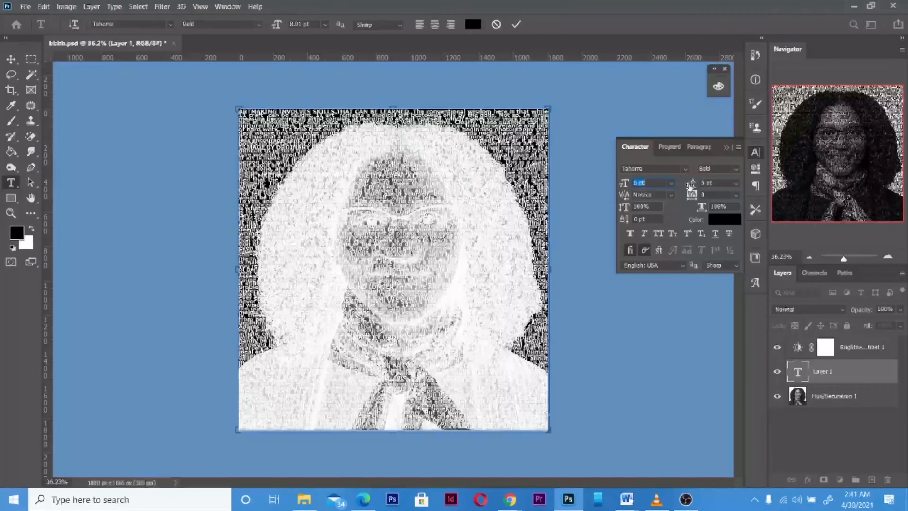
Set the article text's leading to 6 pt, close the character settings and commit the text edit.
click(687, 185)
drag(687, 185, 694, 185)
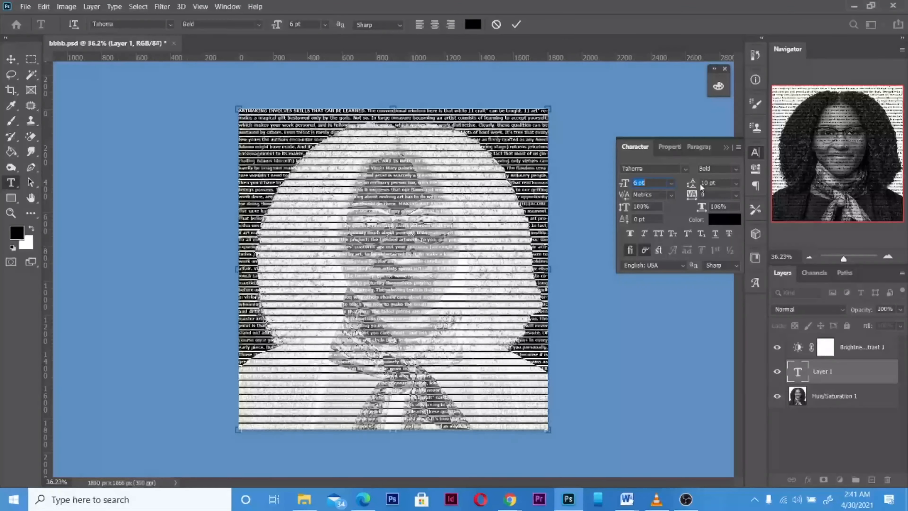
drag(697, 184, 693, 184)
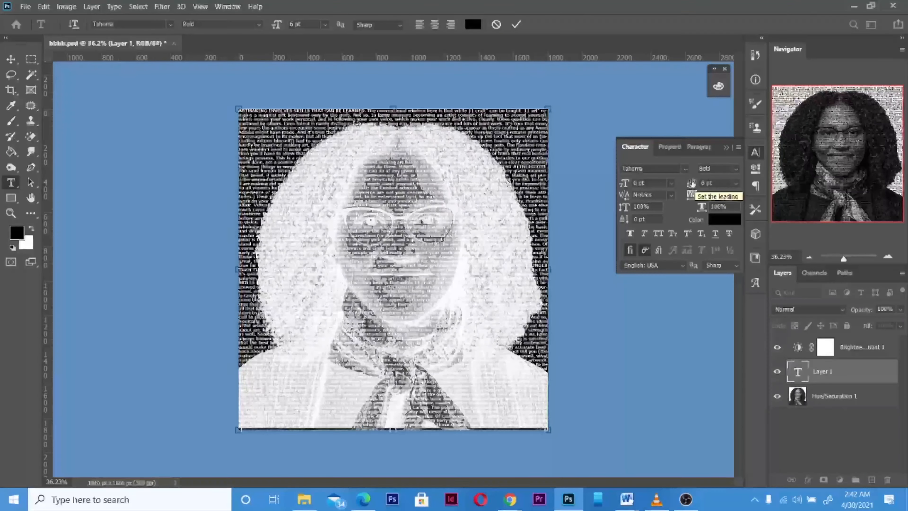
click(727, 148)
click(832, 396)
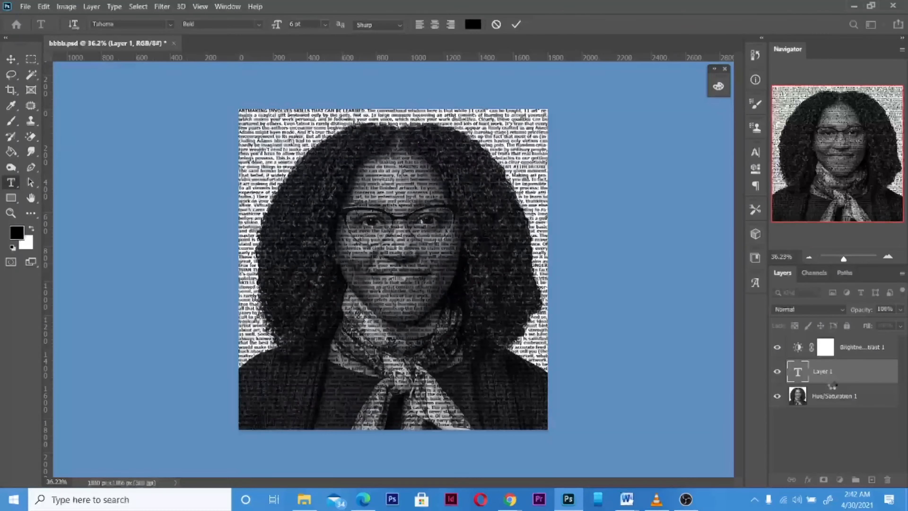
click(833, 378)
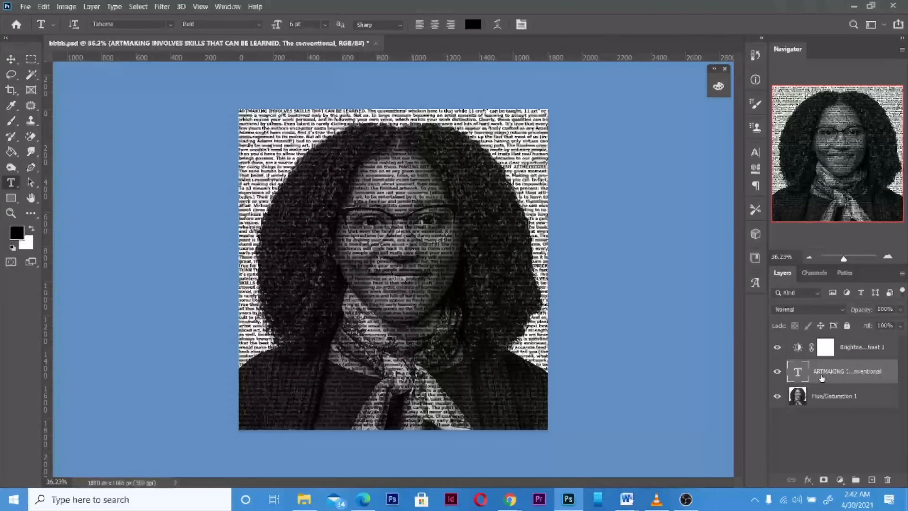
Convert the text layer to a smart object and apply Displace with horizontal and vertical scale 10, using bbbb.psd as the displacement map.
click(161, 6)
mouse_move(184, 158)
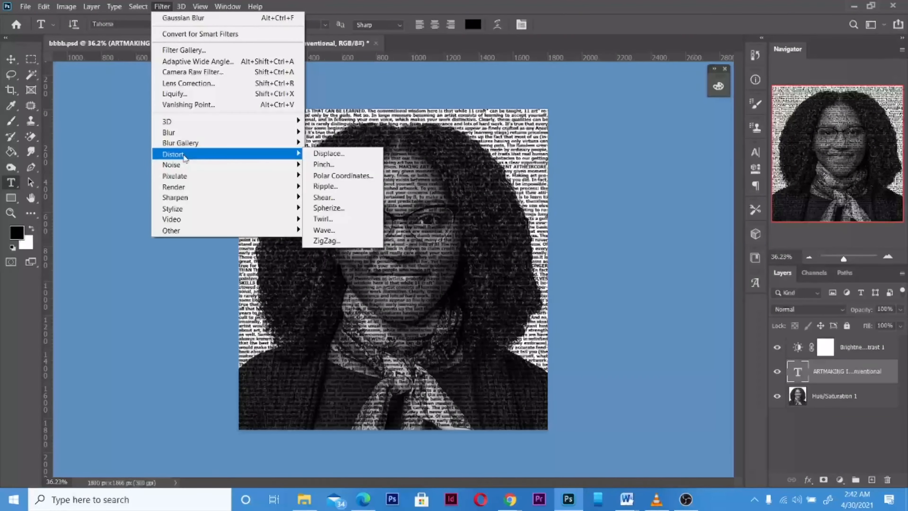
click(333, 155)
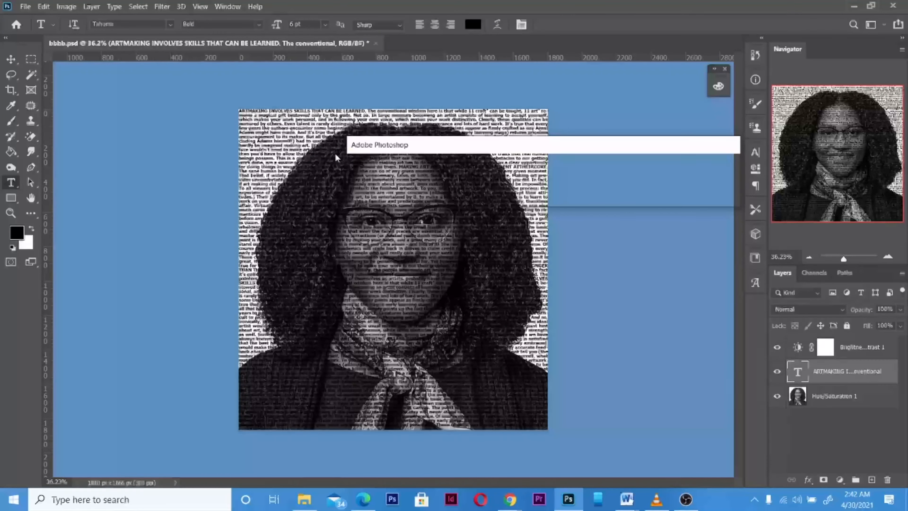
mouse_move(392, 149)
mouse_down()
mouse_move(295, 125)
mouse_move(381, 153)
mouse_up()
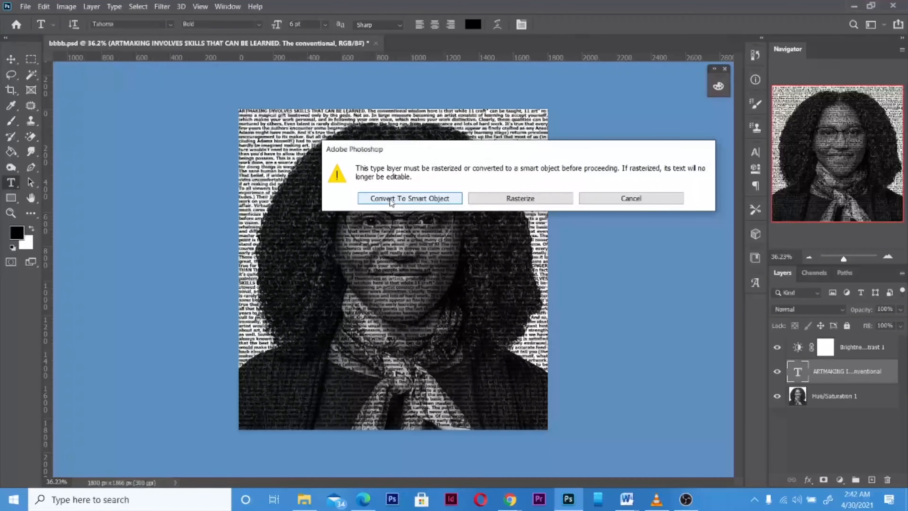
click(390, 199)
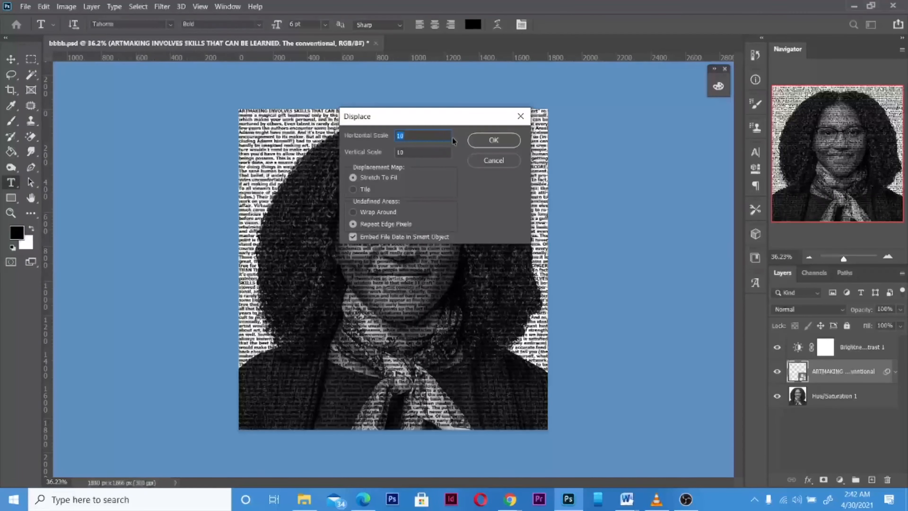
click(493, 140)
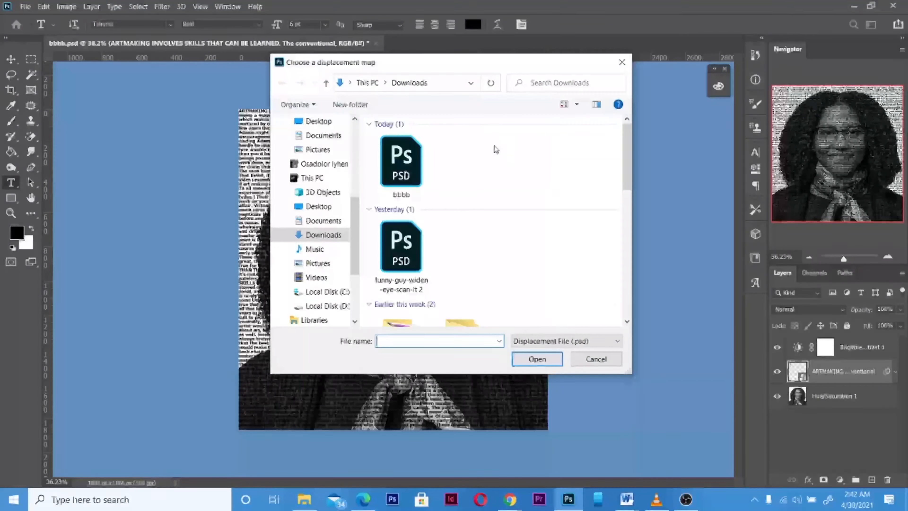
click(395, 167)
double_click(397, 168)
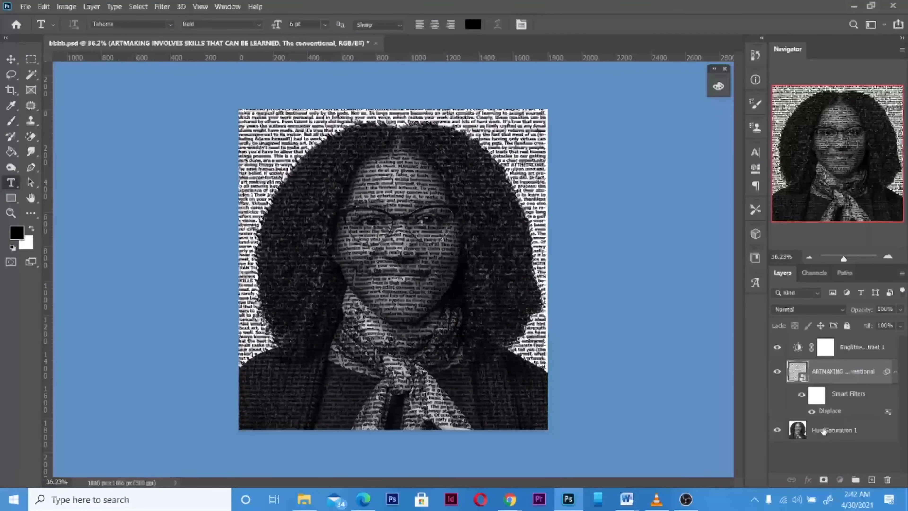
Move the Hue/Saturation 1 portrait layer above the text layer and clip it to the text.
drag(822, 431, 820, 379)
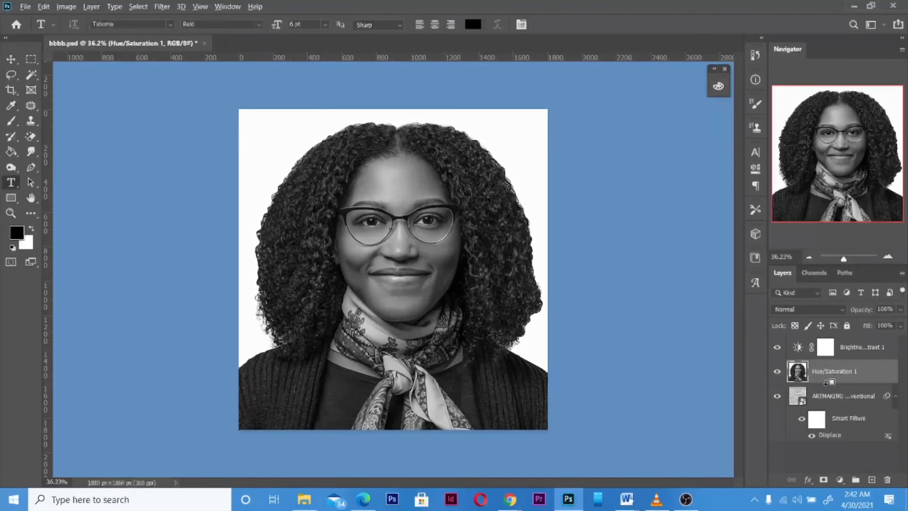
alt+click(825, 382)
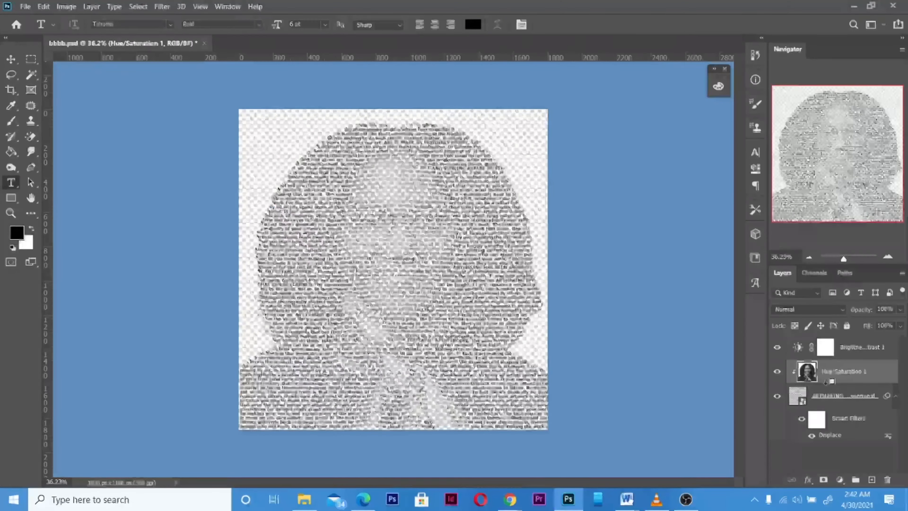
Add a new layer beneath the text layer and fill it with black using the Paint Bucket tool.
click(872, 480)
drag(808, 376, 813, 454)
click(11, 151)
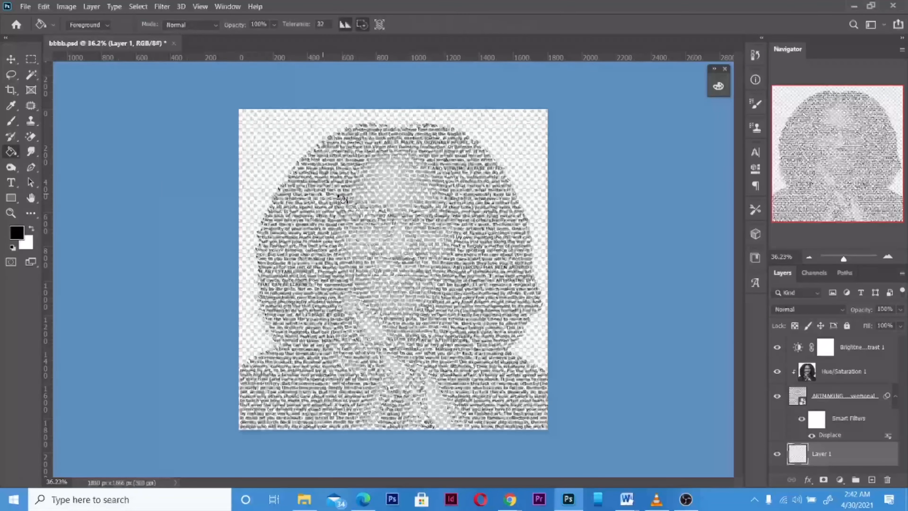
click(348, 198)
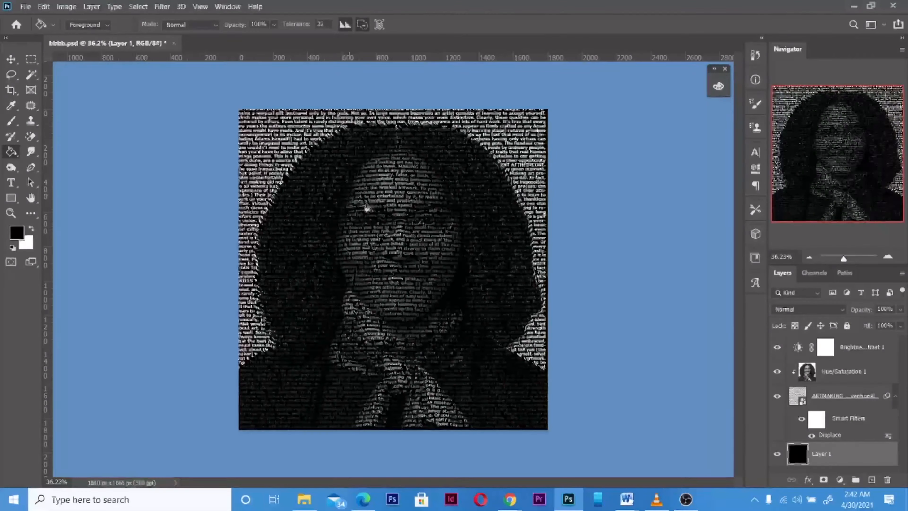
scroll(367, 209, up, 5)
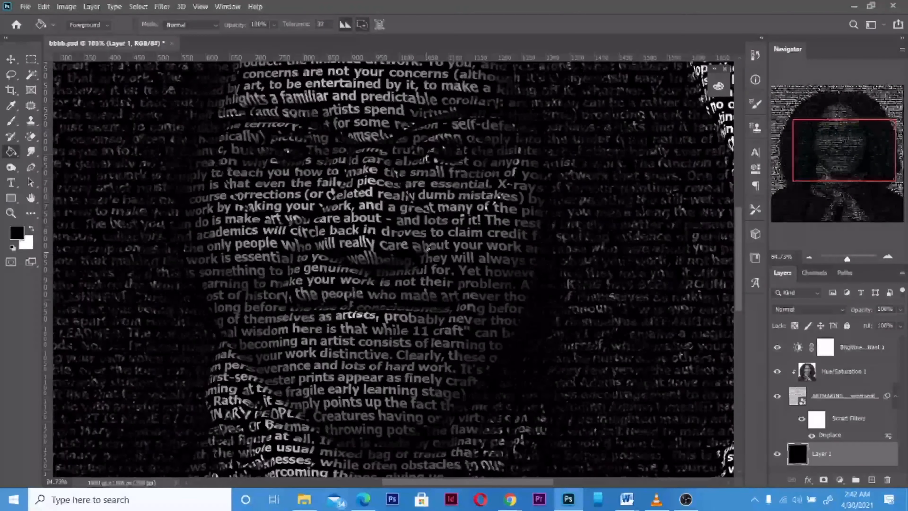
scroll(428, 249, down, 5)
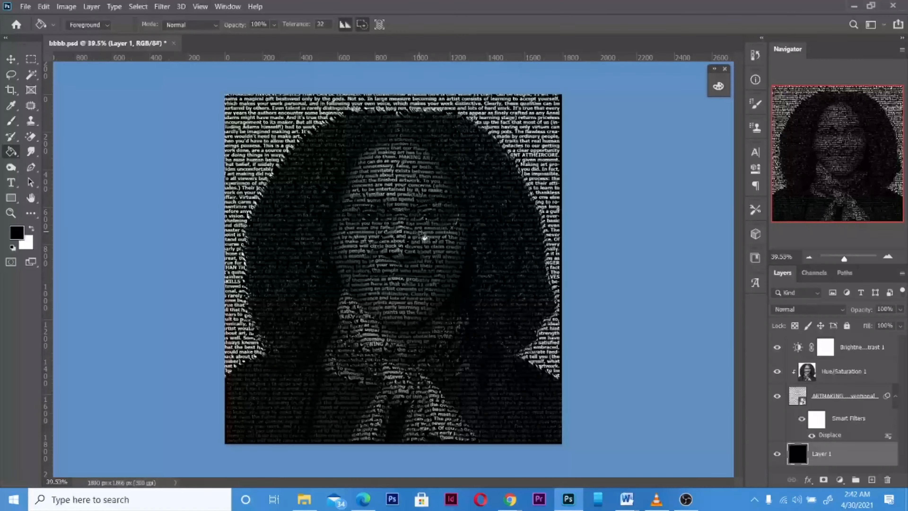
Add another new layer above the black one and fill it with the dark red color 200202.
click(872, 480)
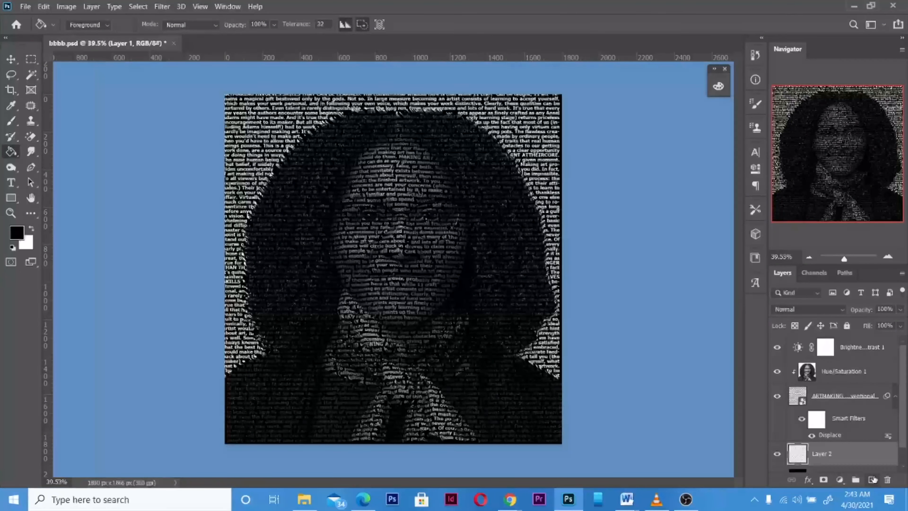
click(17, 232)
click(721, 240)
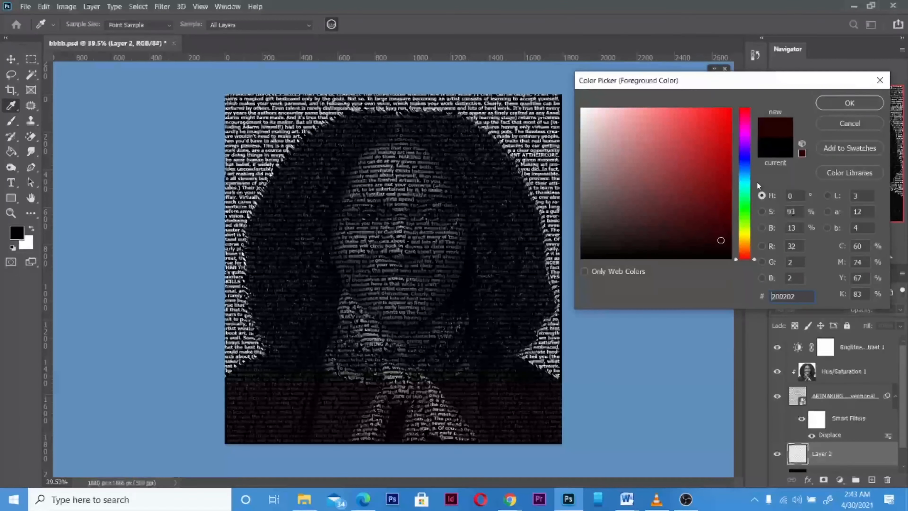
click(849, 103)
key(g)
click(375, 182)
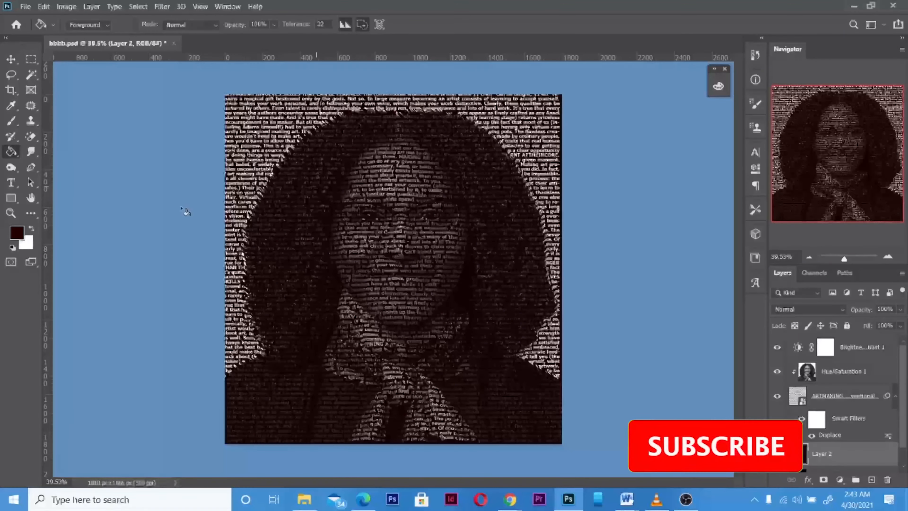
Change the foreground color to dark blue 040220, refill Layer 2 with it and inspect the portrait.
click(17, 233)
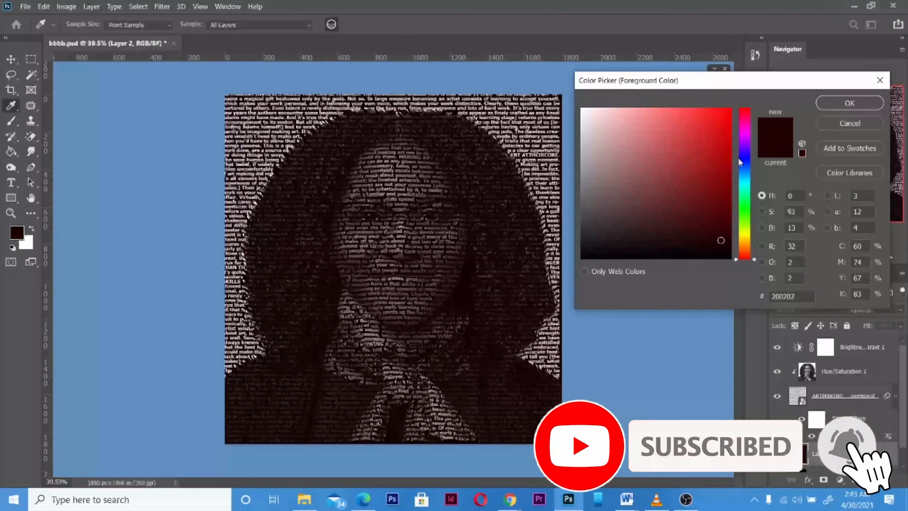
click(744, 158)
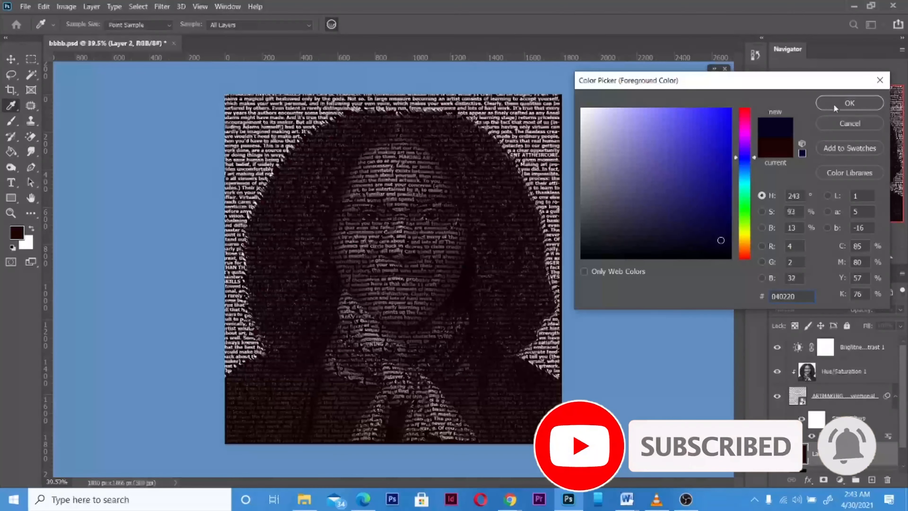
click(849, 103)
click(477, 190)
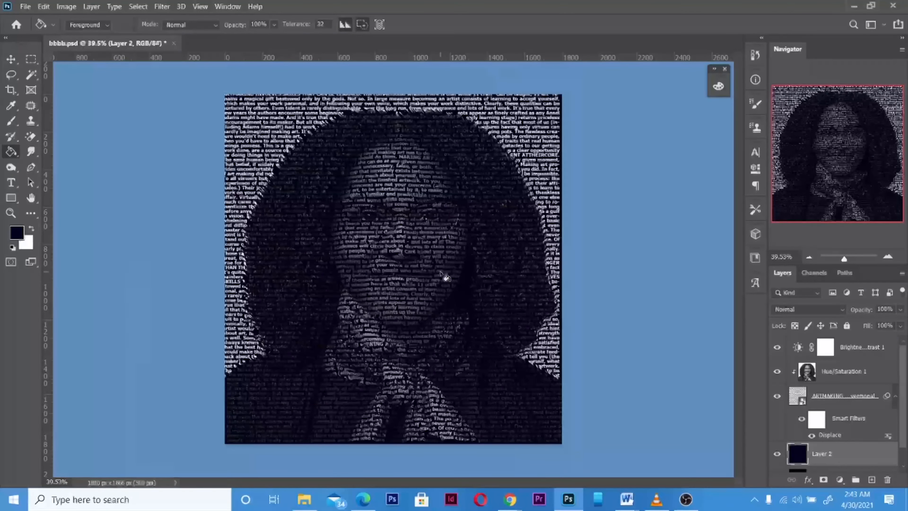
scroll(446, 276, down, 1)
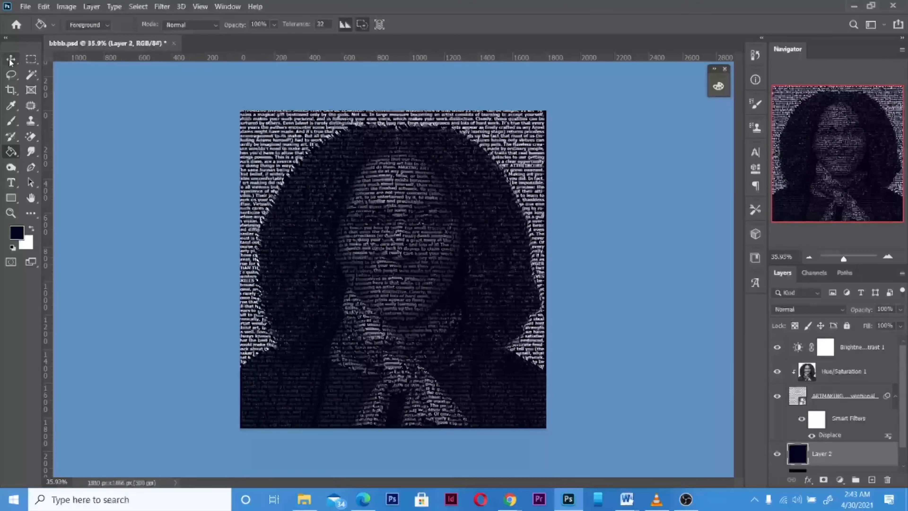
scroll(465, 219, up, 2)
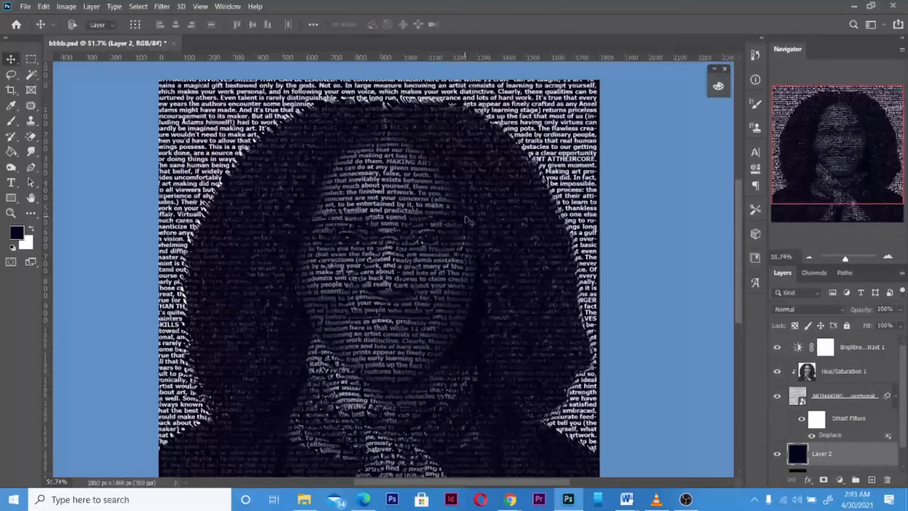
scroll(466, 215, down, 1)
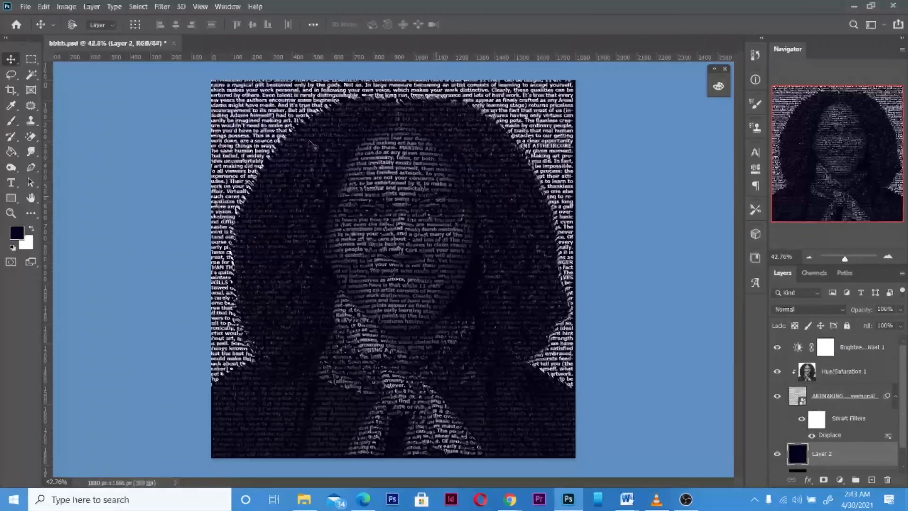